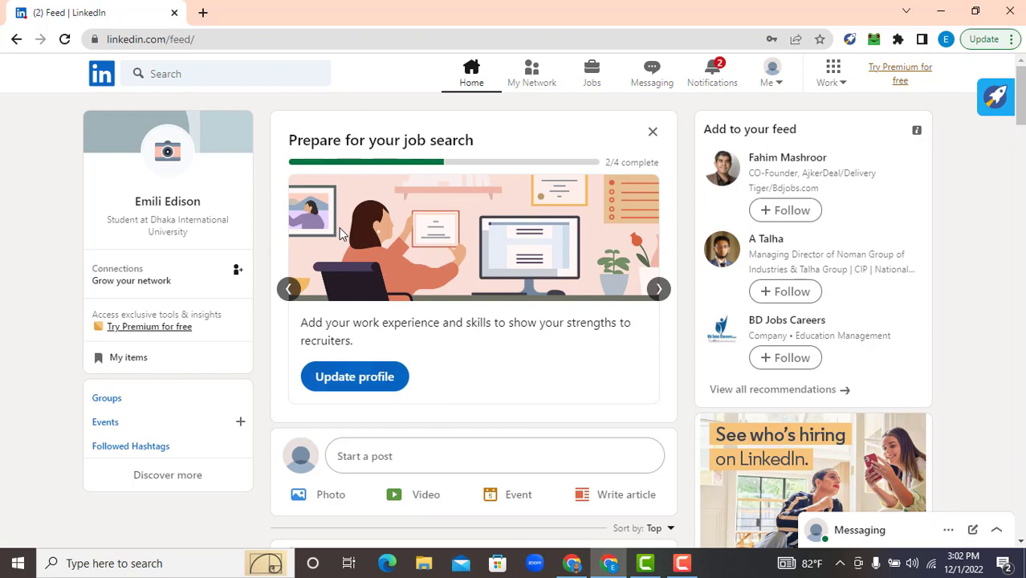
# Step: Search LinkedIn for "ceo"
pyautogui.click(200, 75)
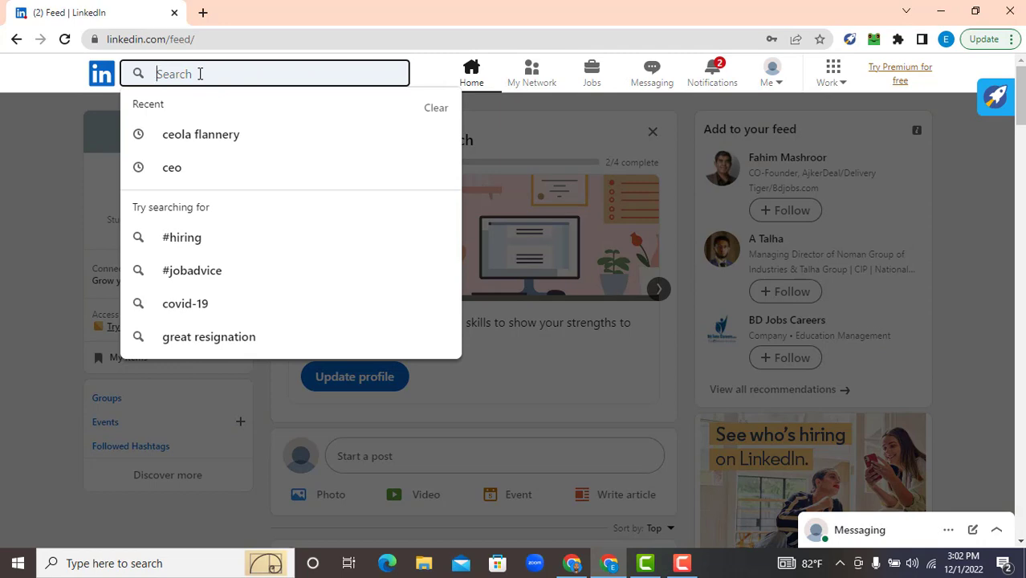
pyautogui.write('ceo')
pyautogui.press('Return')
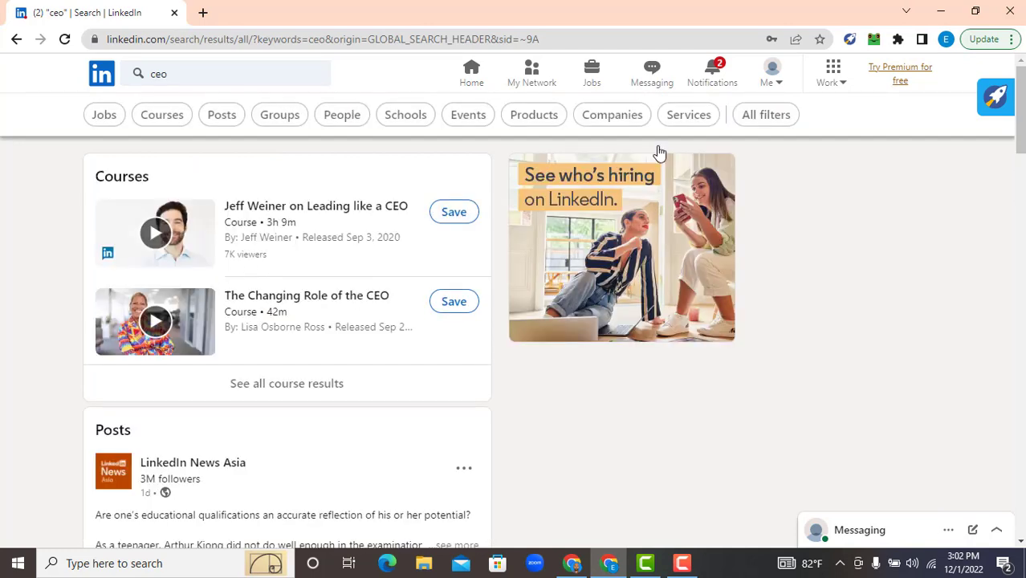
pyautogui.click(756, 123)
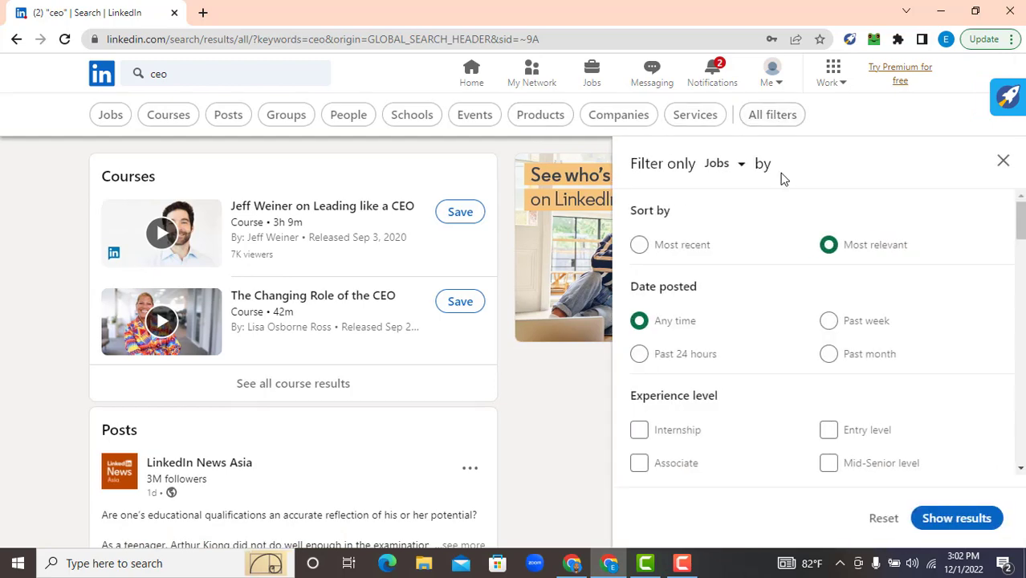
pyautogui.scroll(-4, 721, 324)
pyautogui.scroll(-12, 721, 324)
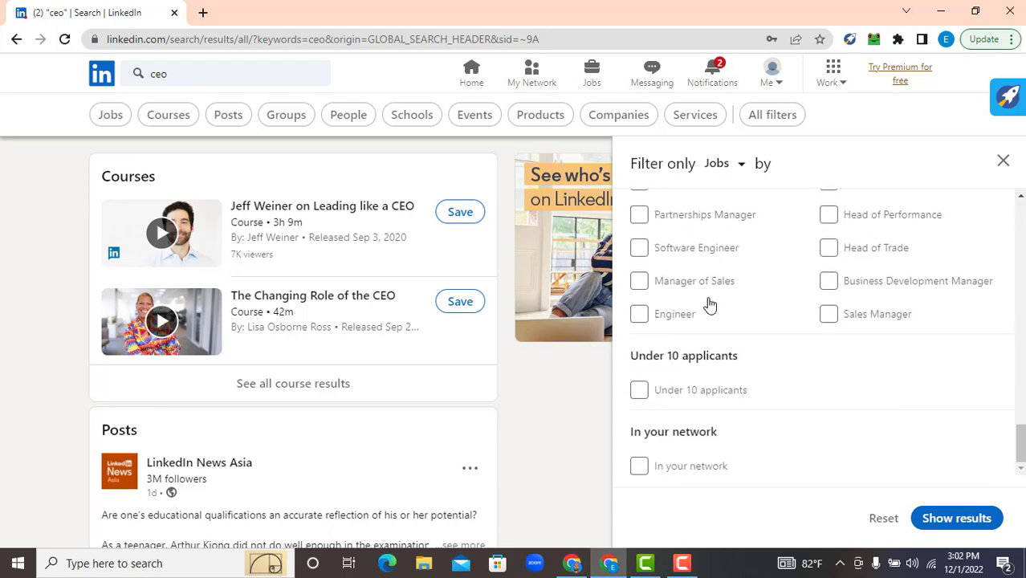
pyautogui.scroll(4, 710, 301)
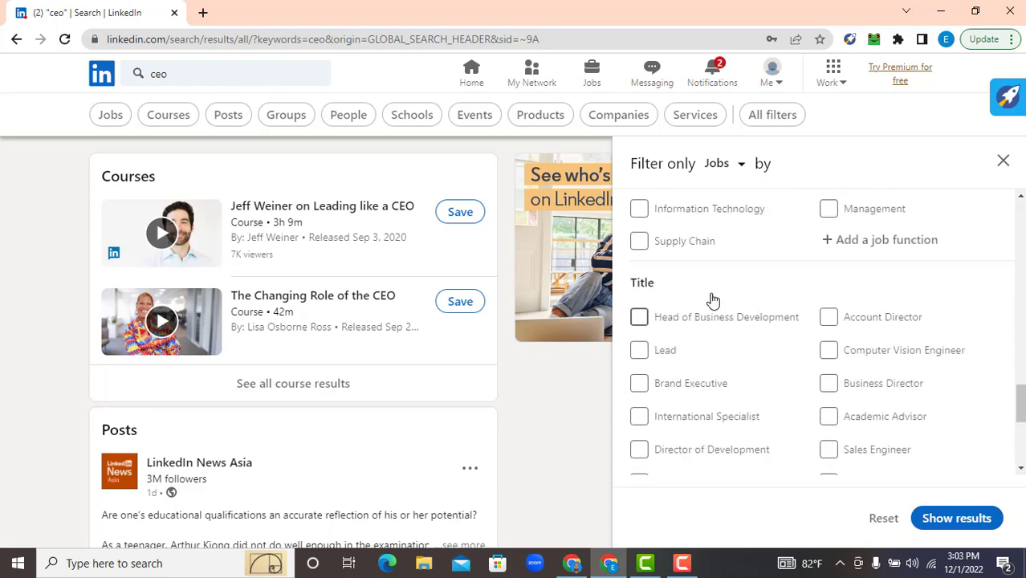
# Step: Limit the search results to people and select 1st, 2nd and 3rd+ connections in the full filter set
pyautogui.click(359, 118)
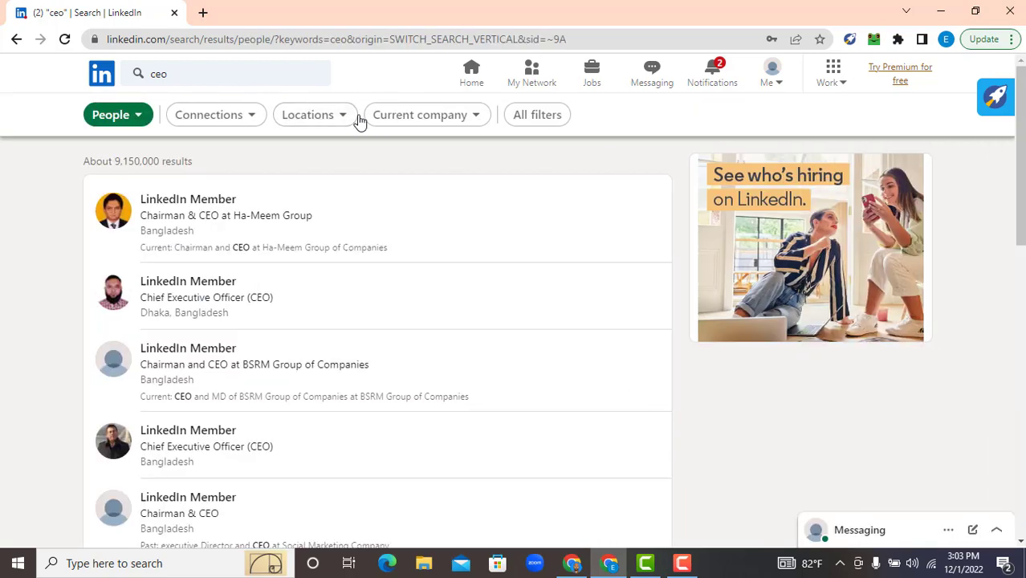
pyautogui.click(552, 117)
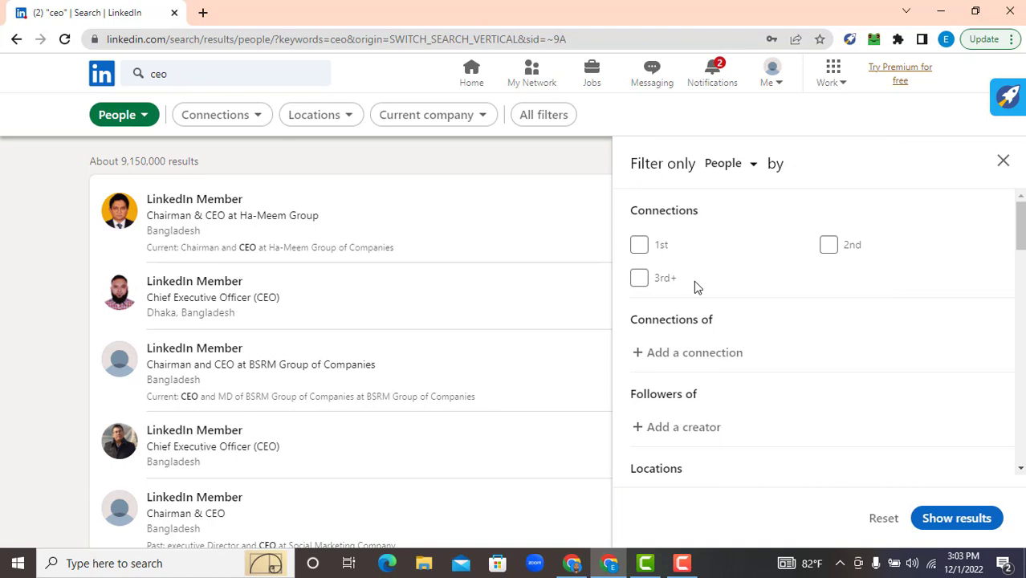
pyautogui.click(639, 247)
pyautogui.click(828, 246)
pyautogui.click(639, 278)
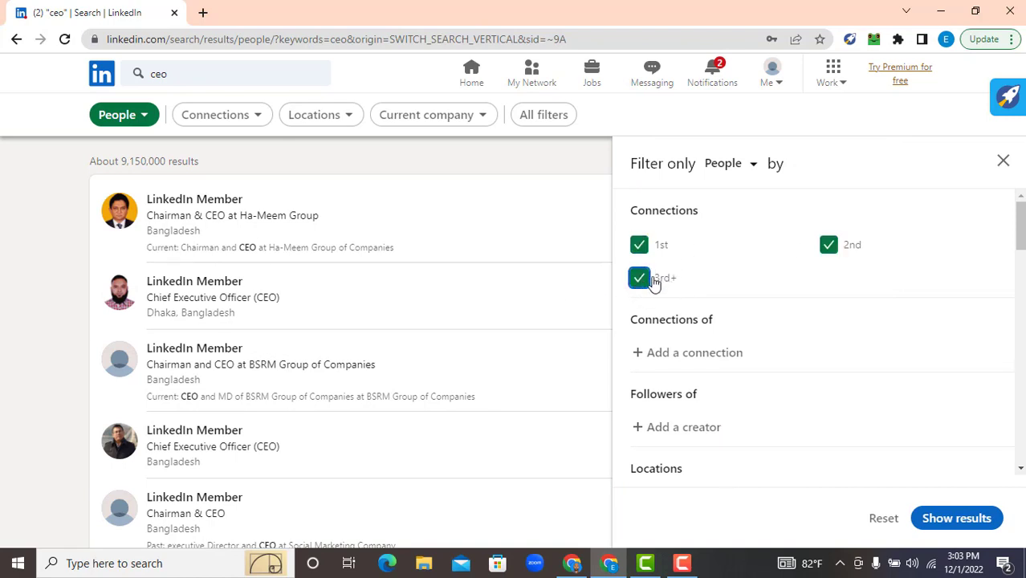
# Step: Filter the people by location, selecting United States and adding United Kingdom
pyautogui.scroll(-1, 729, 281)
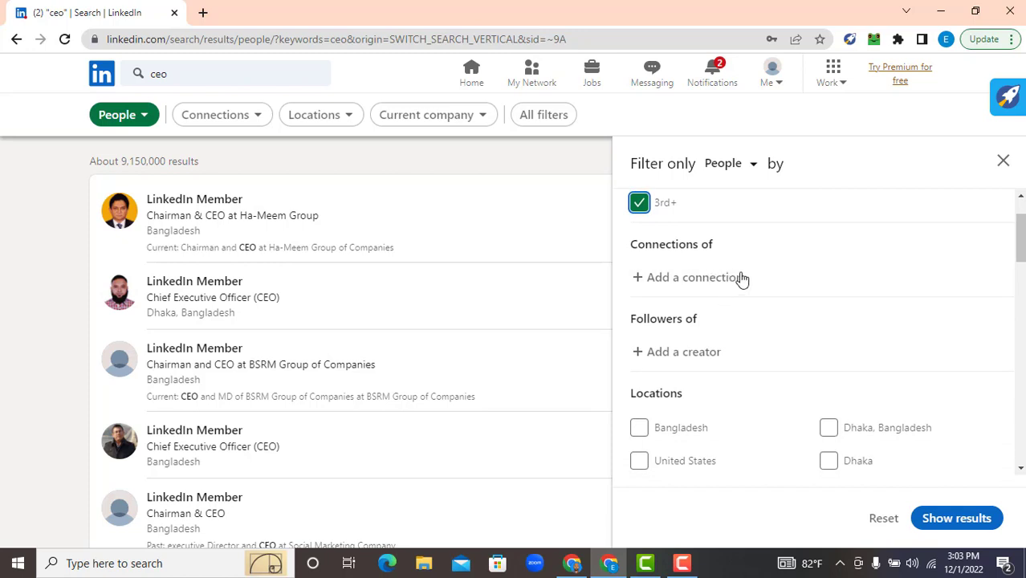
pyautogui.scroll(-1, 743, 277)
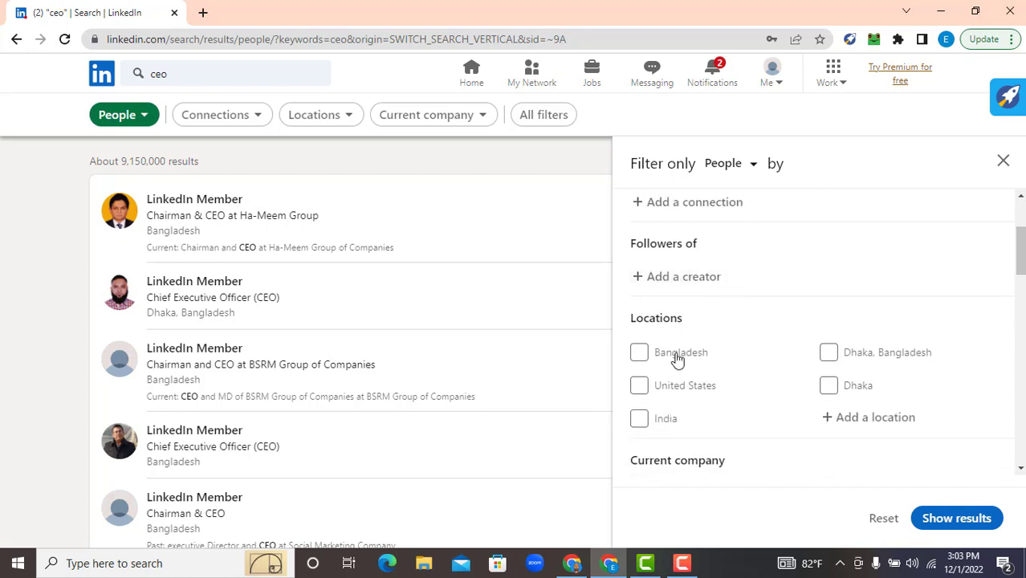
pyautogui.click(640, 386)
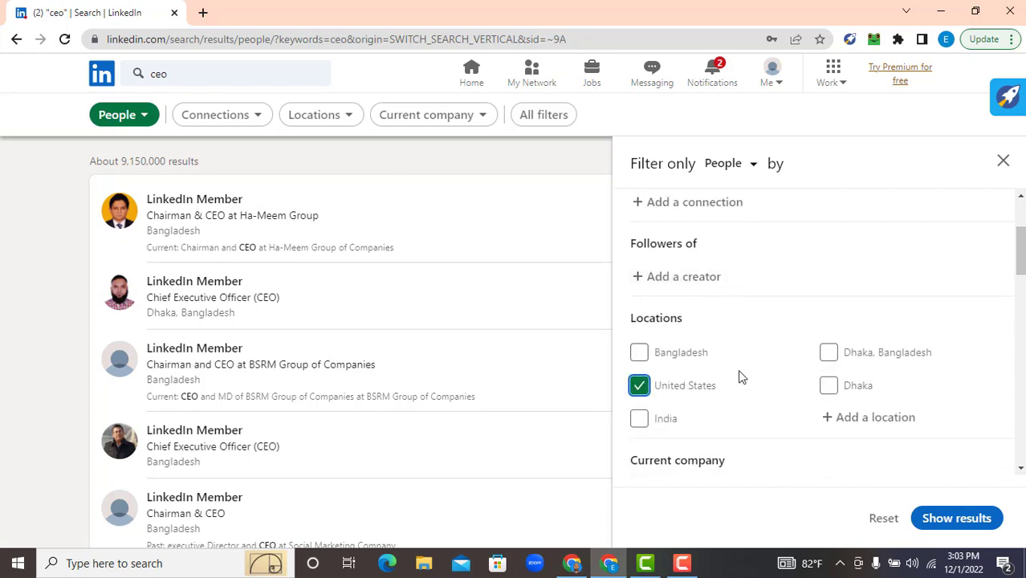
pyautogui.scroll(-1, 741, 378)
pyautogui.click(854, 345)
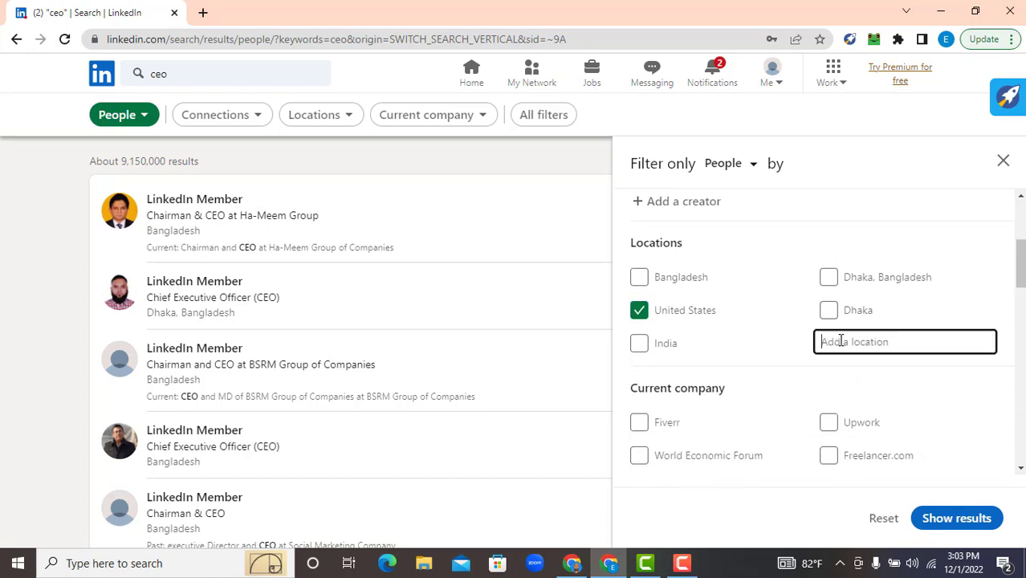
pyautogui.write('u')
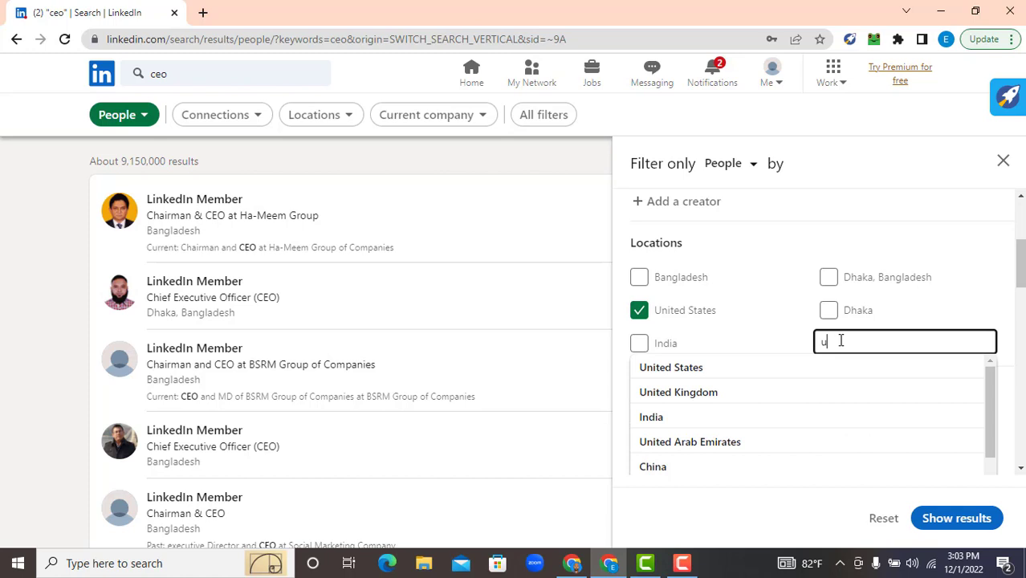
pyautogui.click(769, 404)
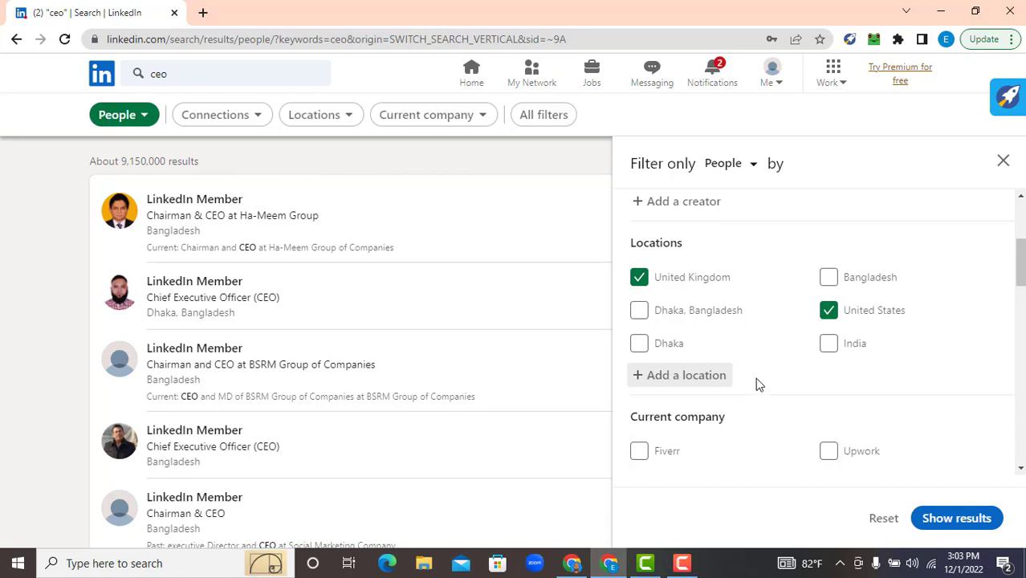
# Step: Examine the people filters for current and past company, school, industry, profile language, open-to options and service categories
pyautogui.scroll(-3, 755, 381)
pyautogui.scroll(2, 691, 337)
pyautogui.scroll(-1, 691, 337)
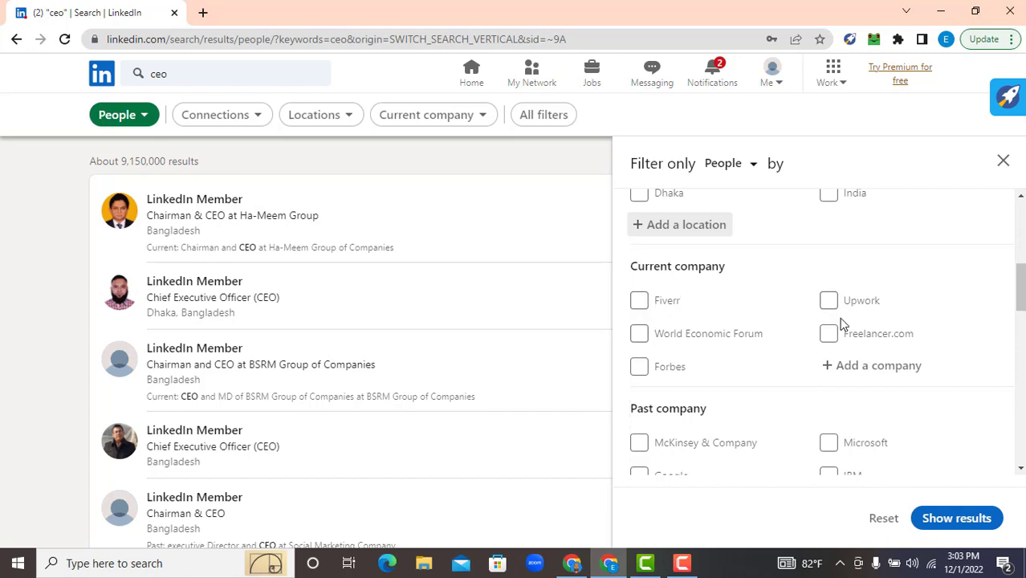
pyautogui.scroll(-2, 802, 339)
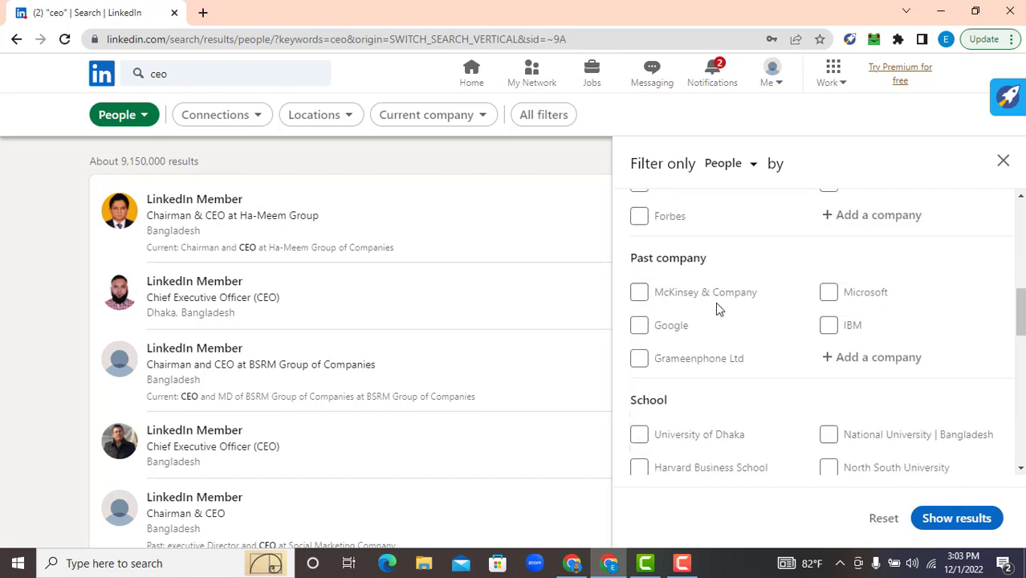
pyautogui.scroll(-1, 718, 310)
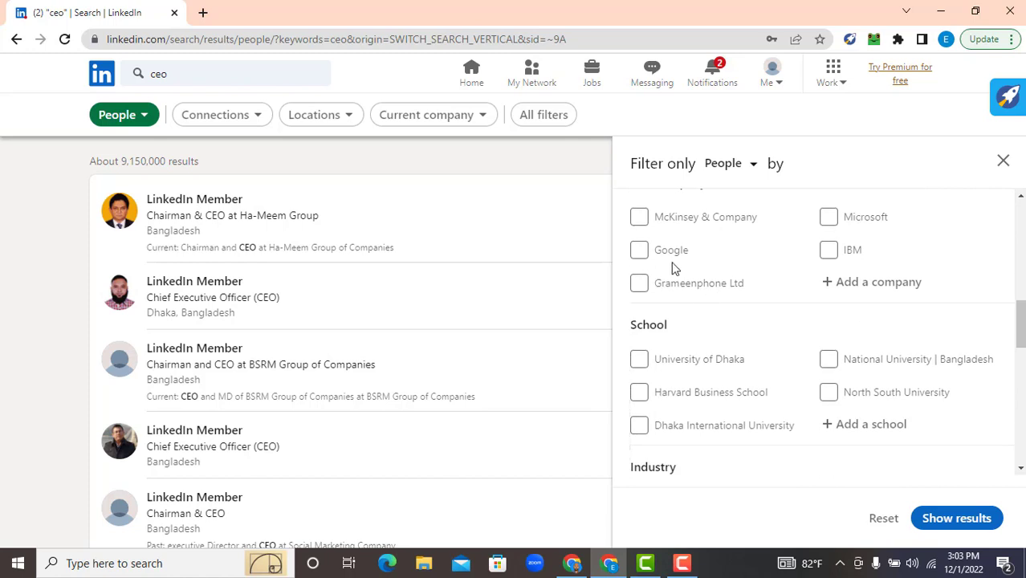
pyautogui.scroll(-2, 722, 379)
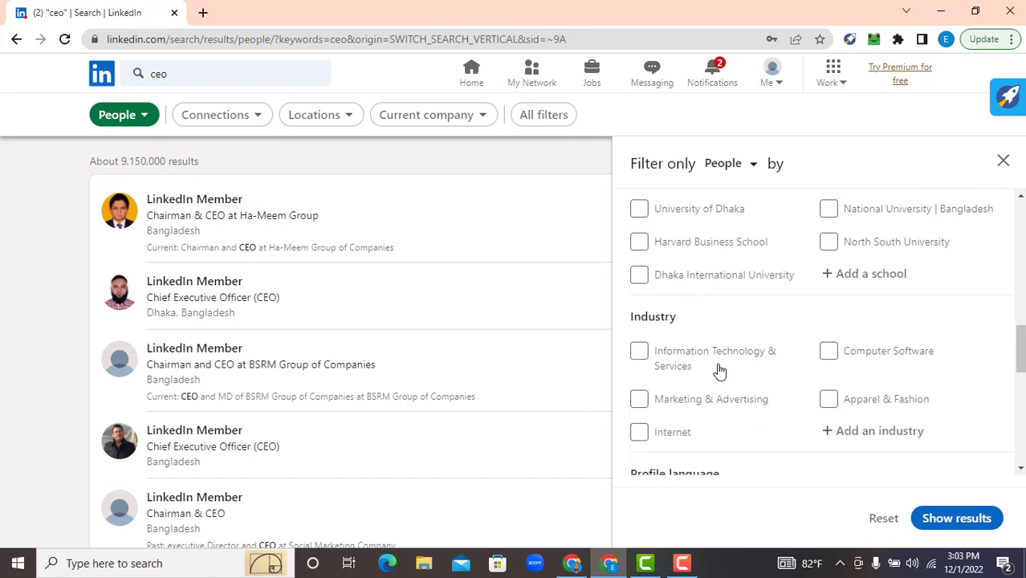
pyautogui.scroll(-2, 710, 286)
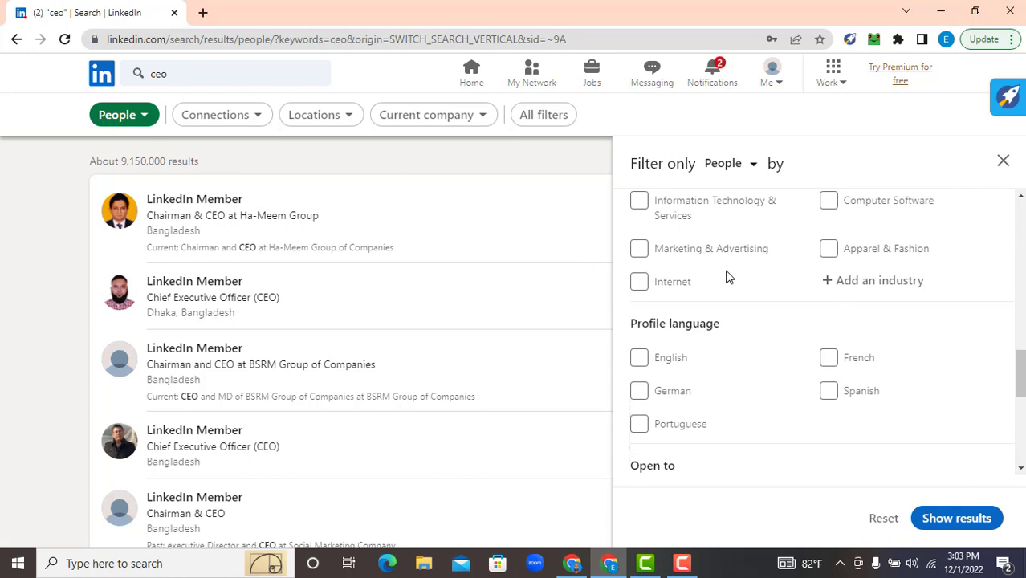
pyautogui.scroll(-1, 728, 276)
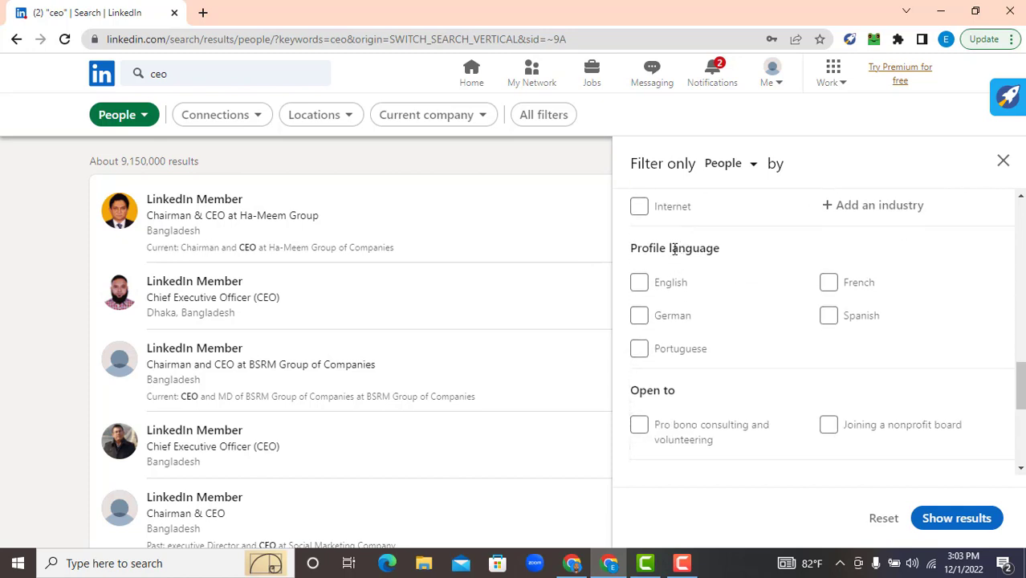
pyautogui.moveTo(674, 249); pyautogui.dragTo(723, 252)
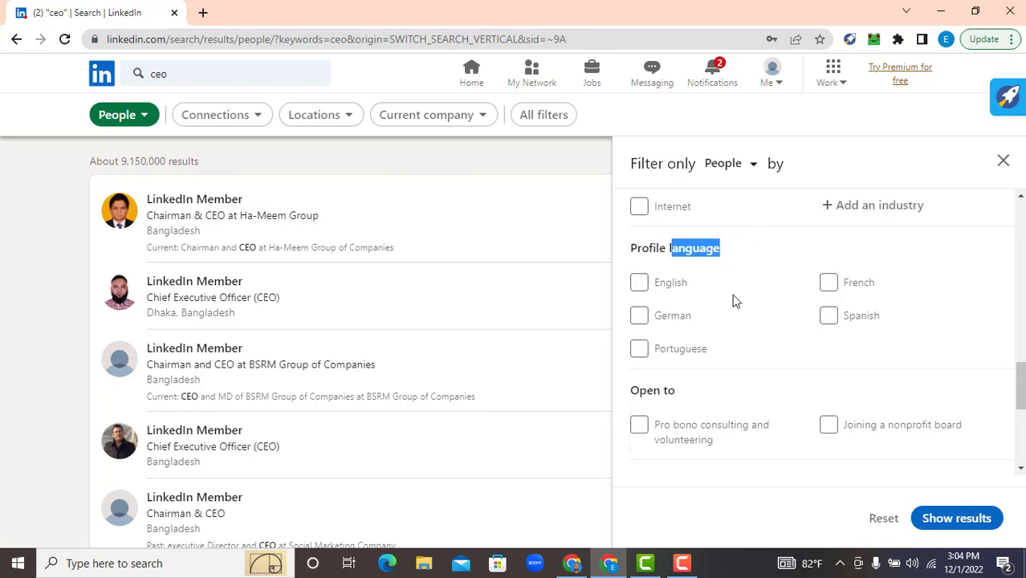
pyautogui.scroll(-2, 733, 299)
pyautogui.scroll(-2, 732, 305)
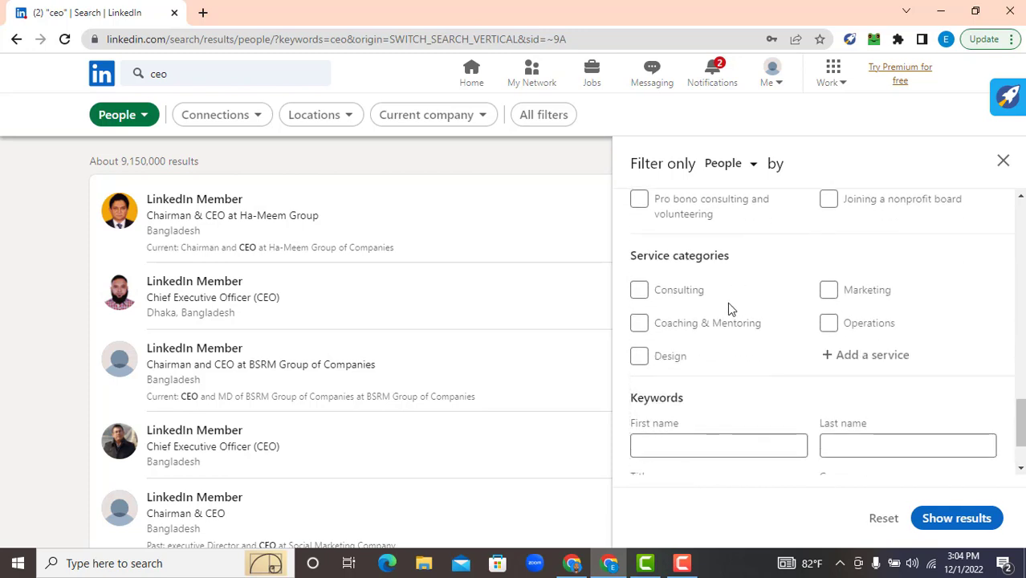
# Step: Set the Title keyword to CEO and show the filtered people results
pyautogui.click(698, 354)
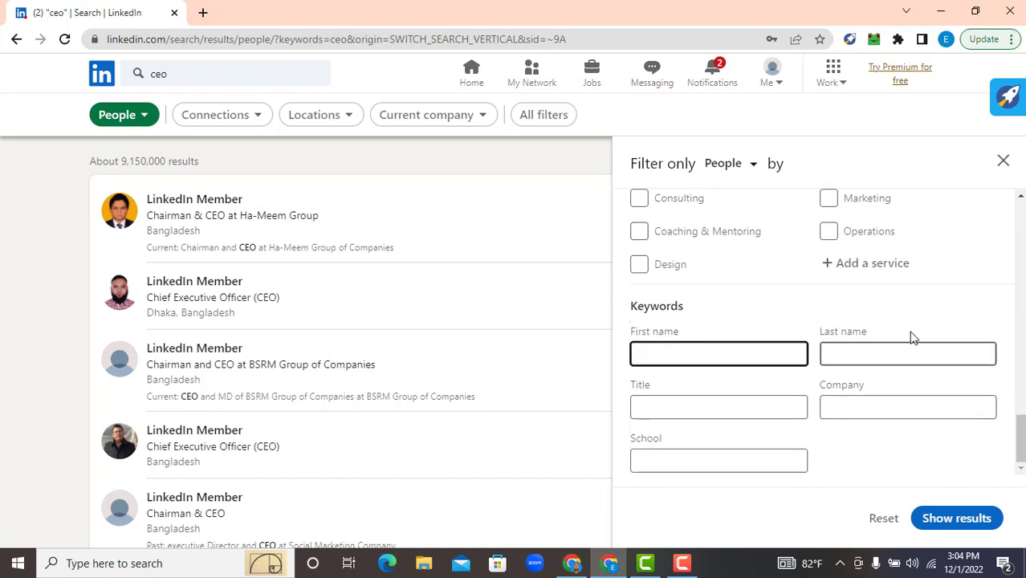
pyautogui.click(889, 349)
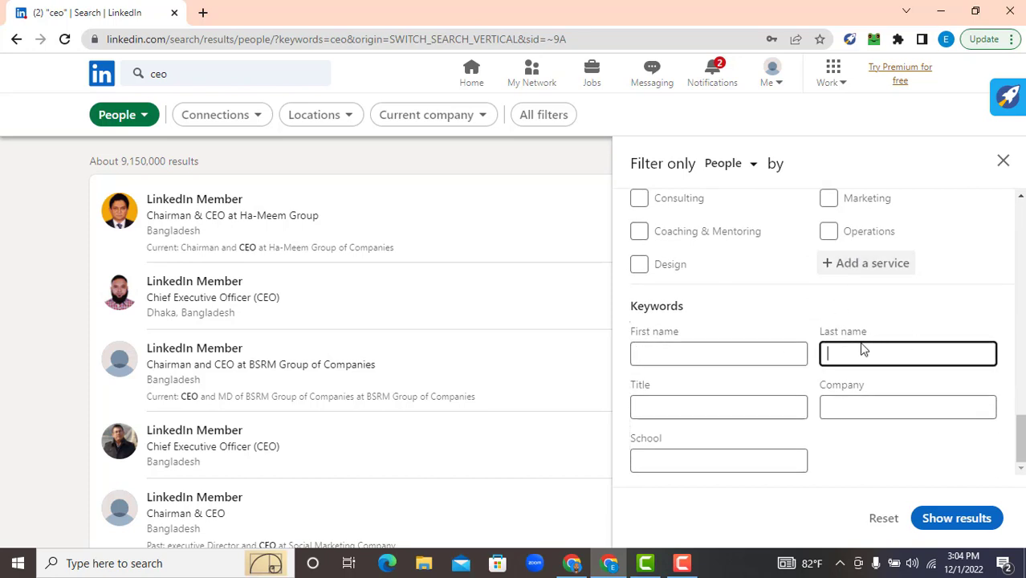
pyautogui.click(700, 404)
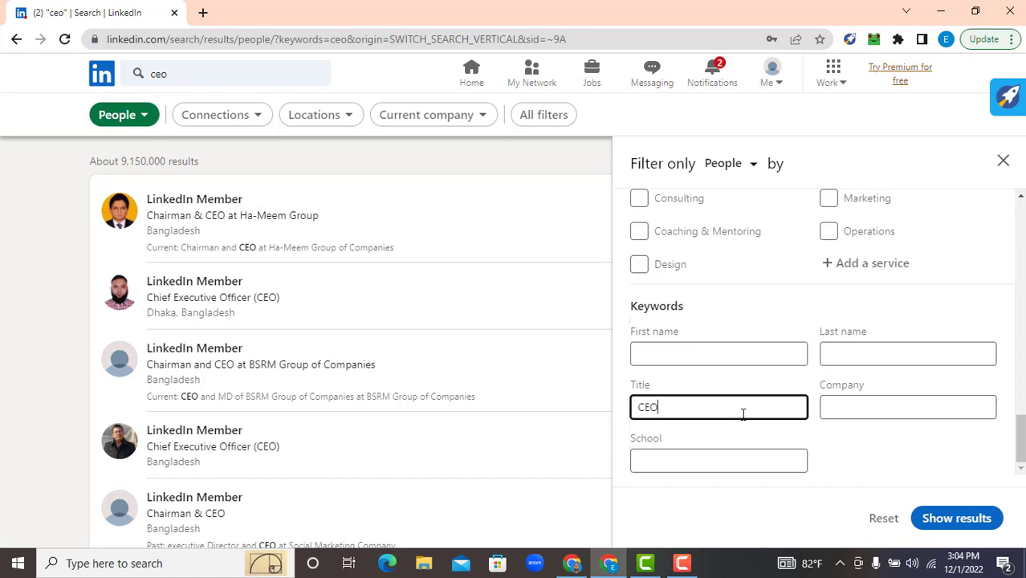
pyautogui.moveTo(672, 409); pyautogui.dragTo(633, 409)
pyautogui.click(704, 411)
pyautogui.moveTo(672, 404); pyautogui.dragTo(634, 418)
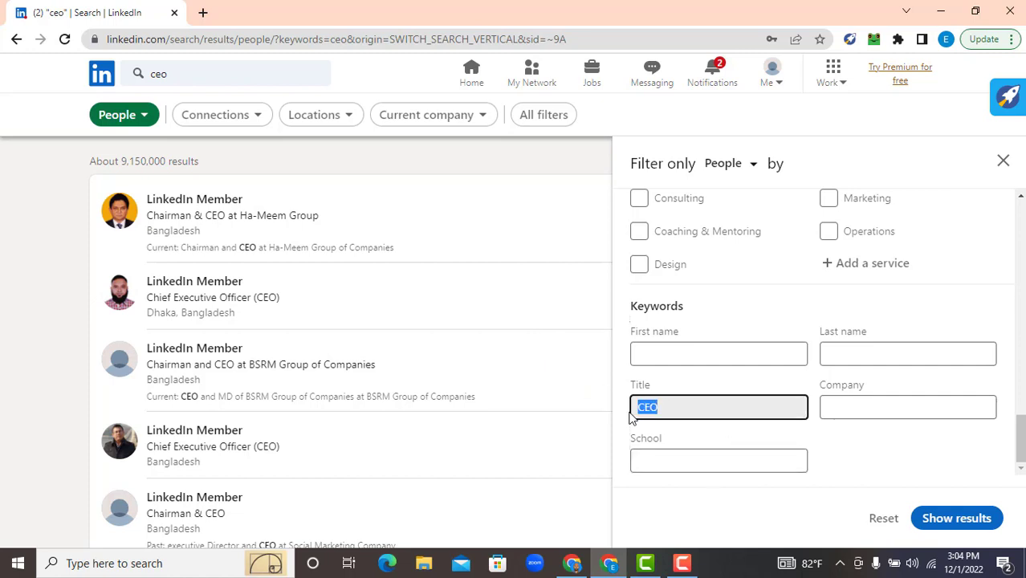
pyautogui.click(955, 520)
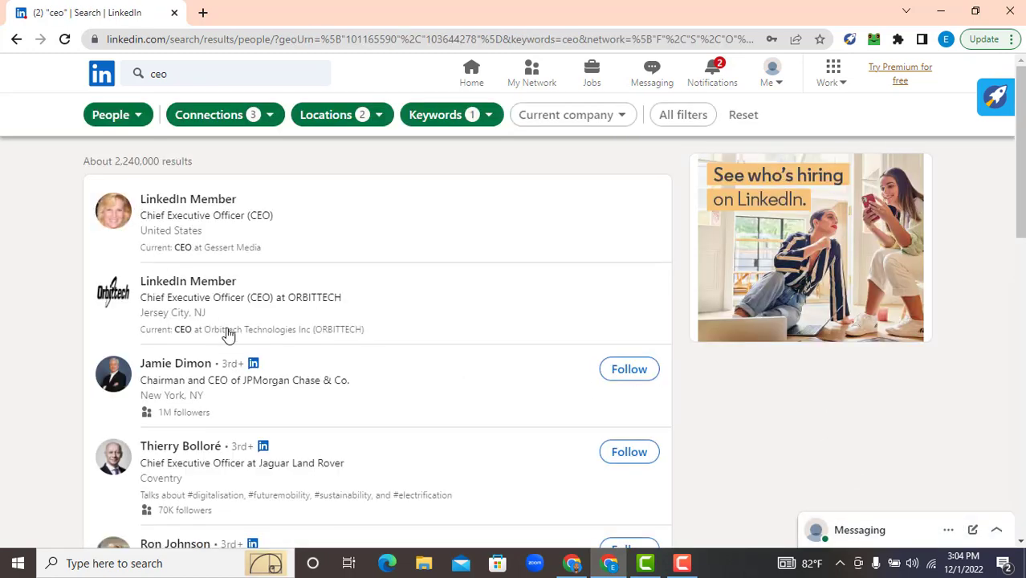
# Step: Look through the filtered list of CEO profiles
pyautogui.scroll(-1, 233, 322)
pyautogui.scroll(1, 278, 305)
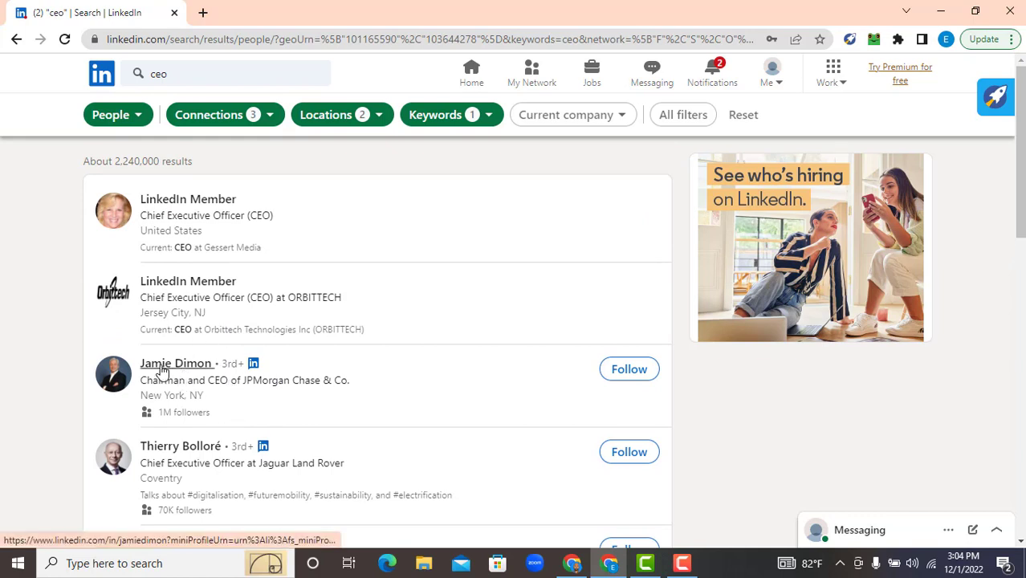
pyautogui.scroll(-1, 675, 281)
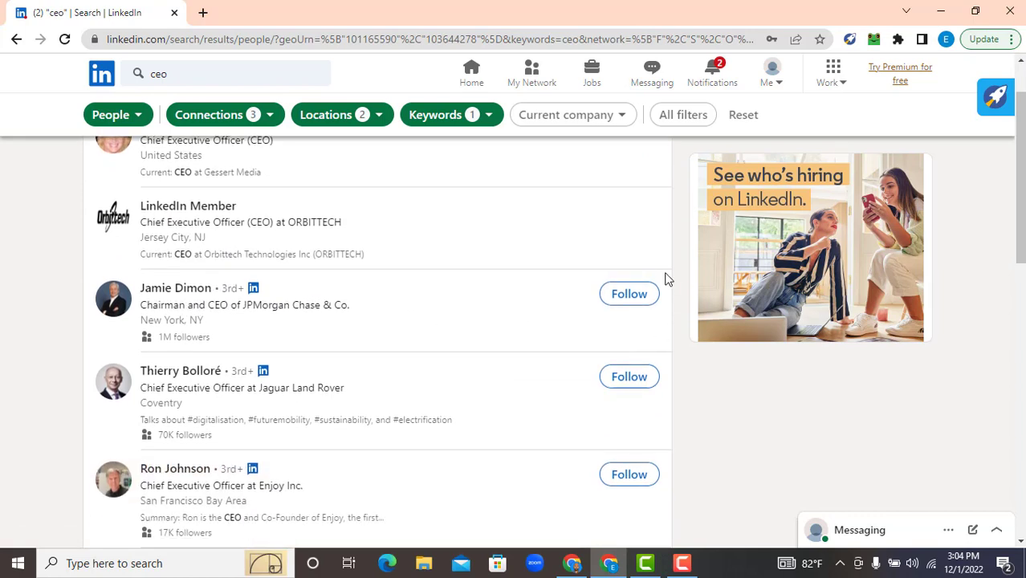
pyautogui.scroll(-2, 630, 406)
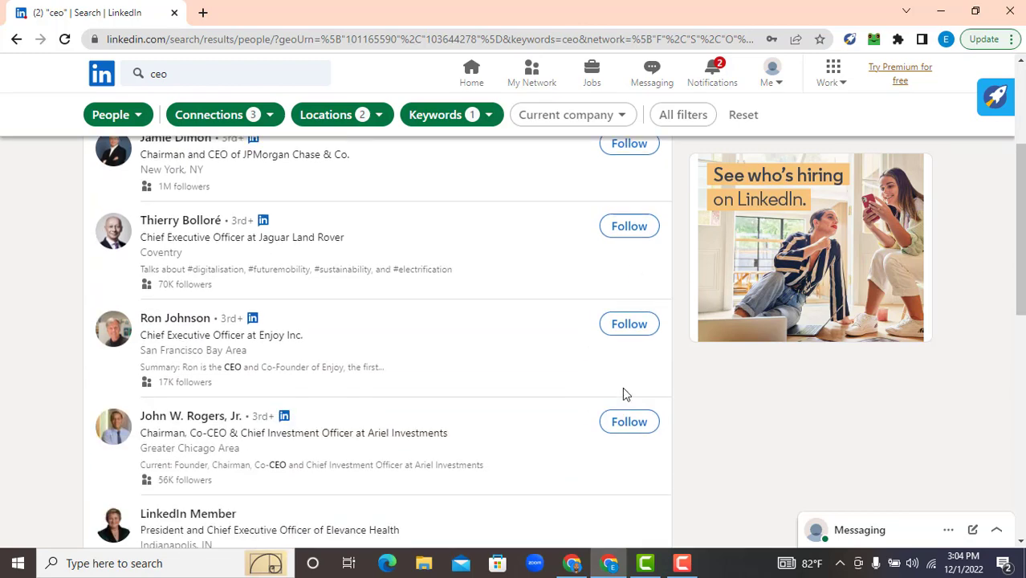
pyautogui.scroll(-8, 624, 391)
pyautogui.scroll(6, 602, 353)
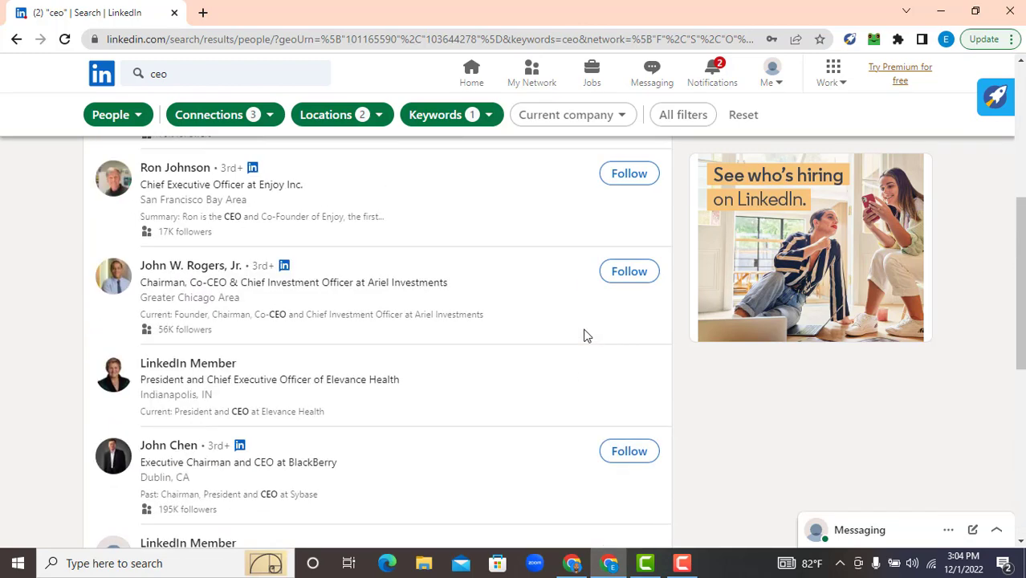
pyautogui.scroll(4, 586, 335)
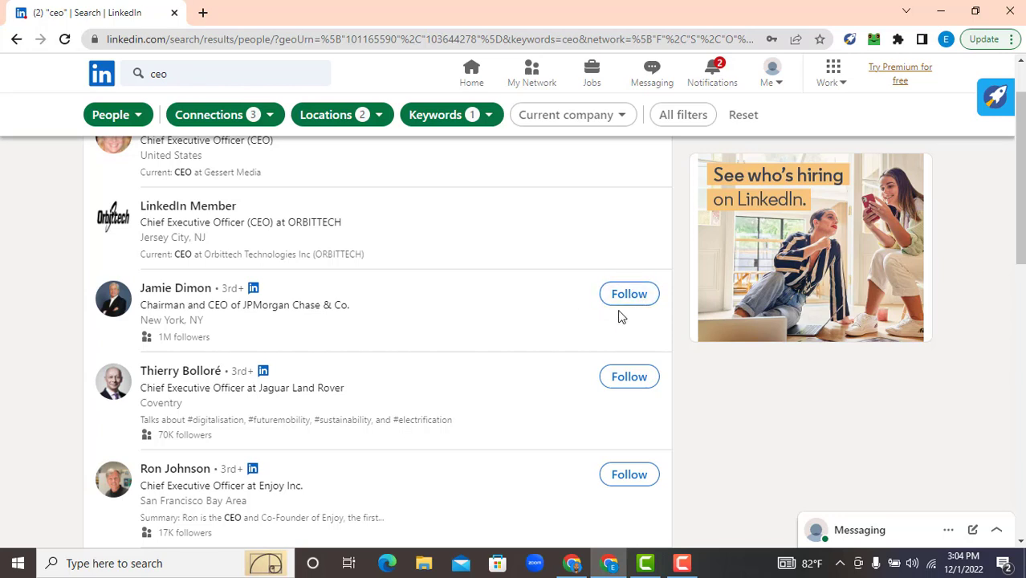
# Step: Open the profile of JPMorgan Chase & Co.'s Chairman and CEO in a new tab and highlight part of the location
pyautogui.rightClick(176, 294)
pyautogui.click(217, 302)
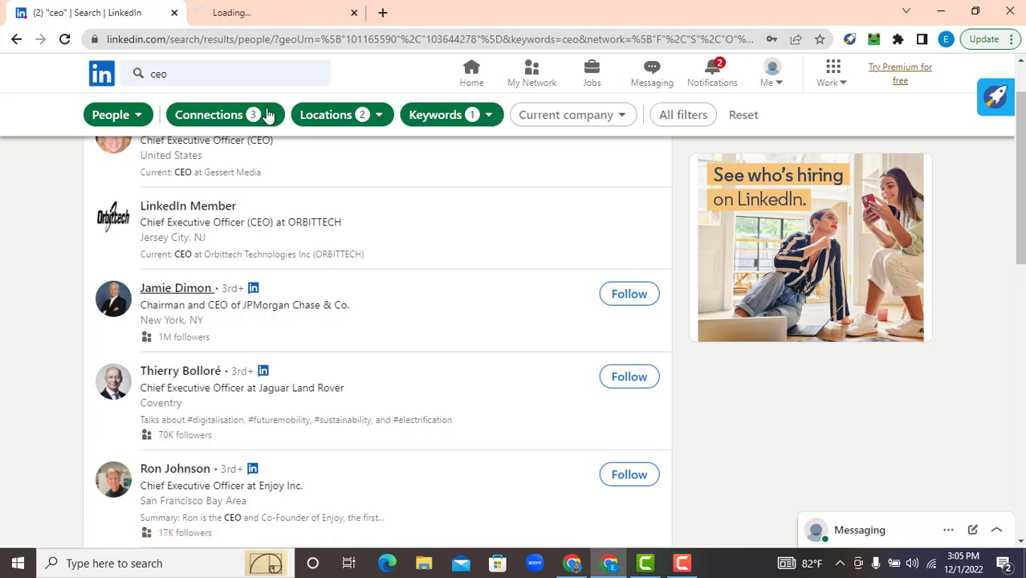
pyautogui.click(231, 15)
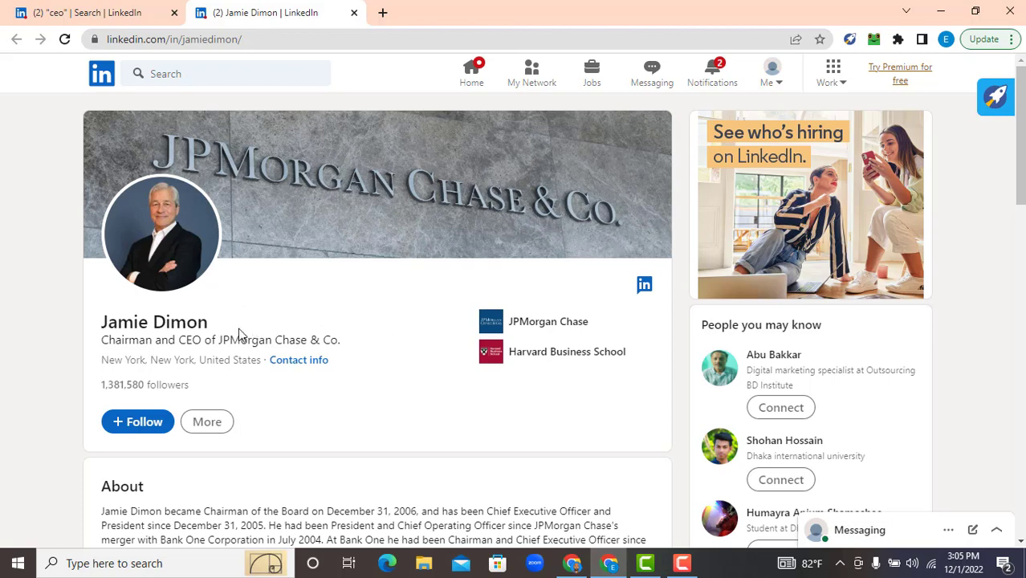
pyautogui.moveTo(171, 359); pyautogui.dragTo(249, 361)
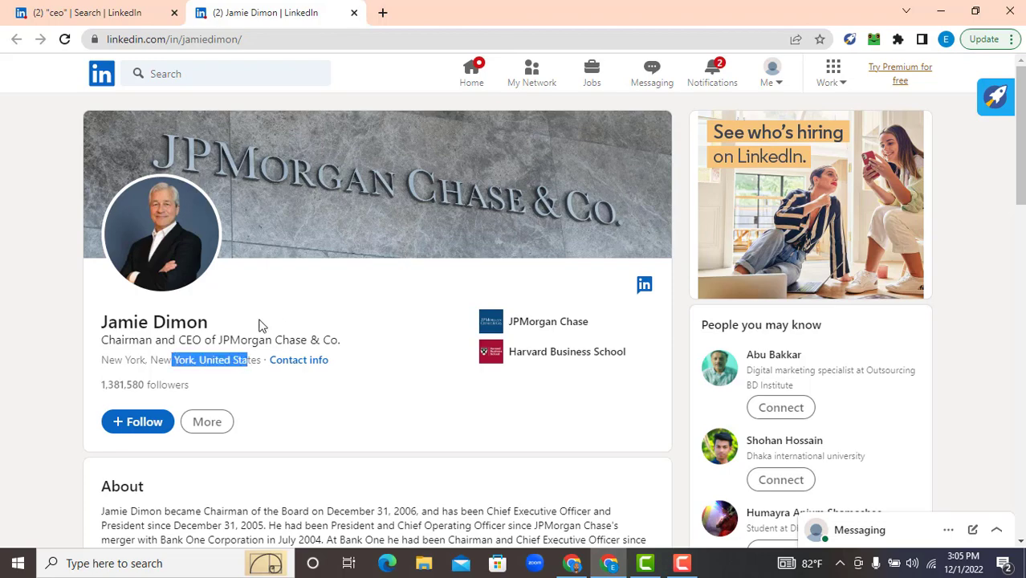
# Step: Review the CEO profile's About, Activity, Experience and Education sections, and clear the text highlight on the location
pyautogui.scroll(-6, 312, 408)
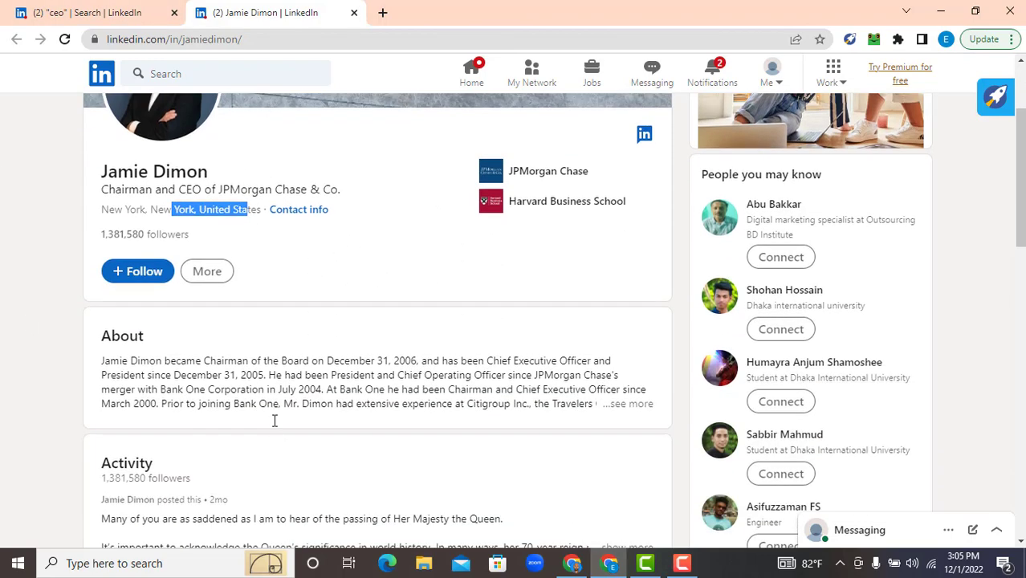
pyautogui.scroll(-3, 217, 350)
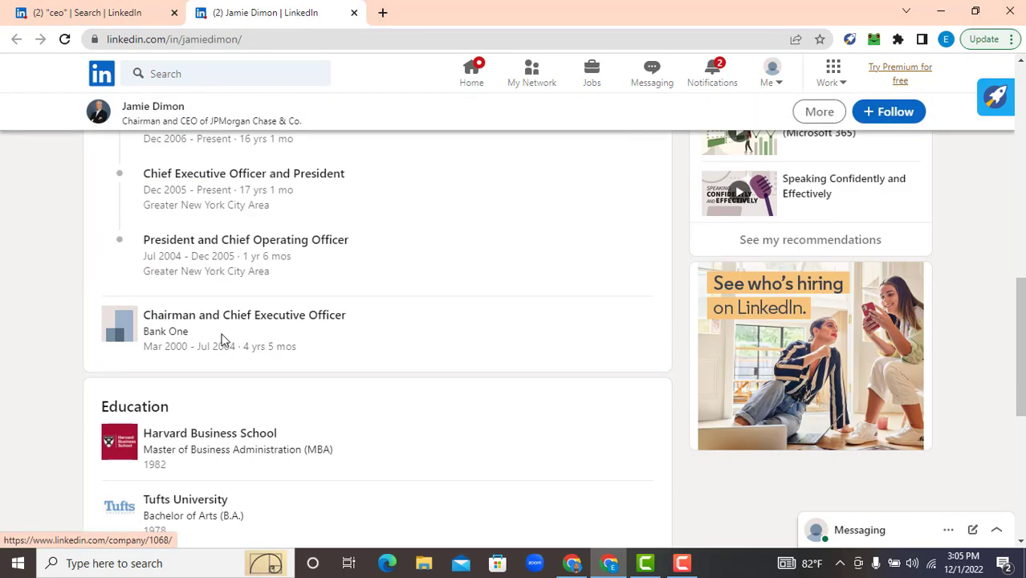
pyautogui.scroll(5, 246, 321)
pyautogui.scroll(5, 248, 327)
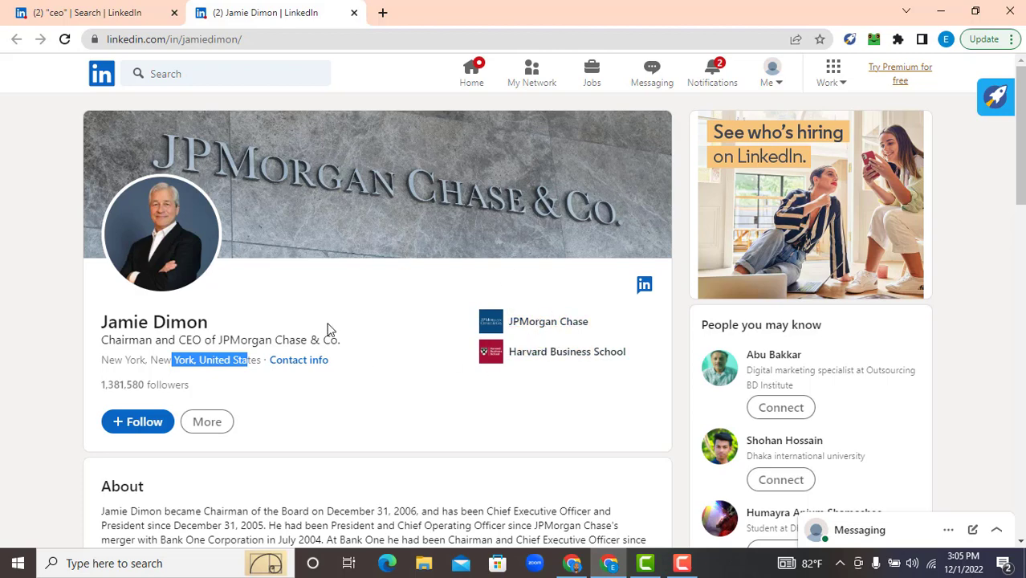
pyautogui.scroll(-2, 329, 331)
pyautogui.scroll(-4, 442, 264)
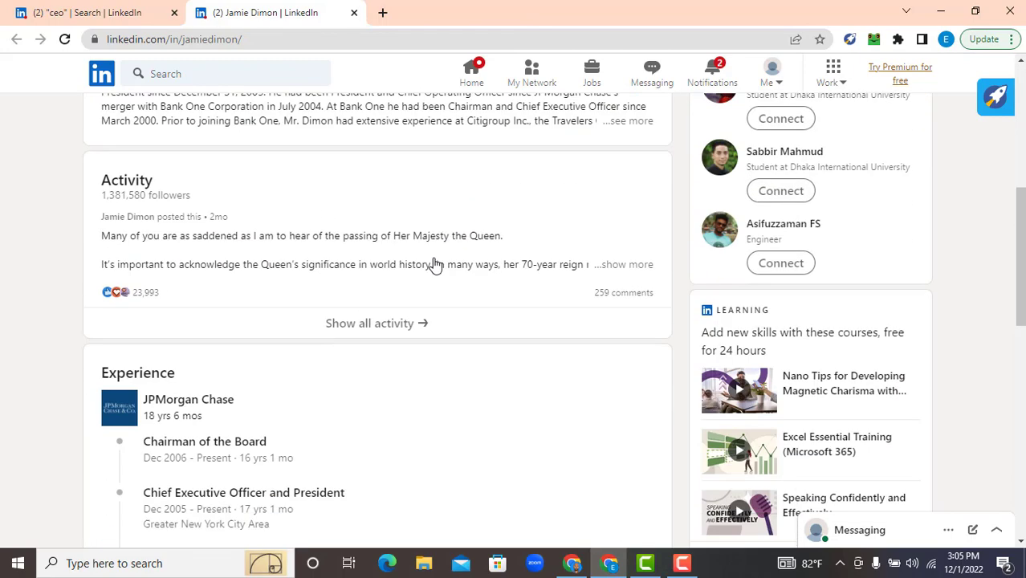
pyautogui.scroll(6, 352, 264)
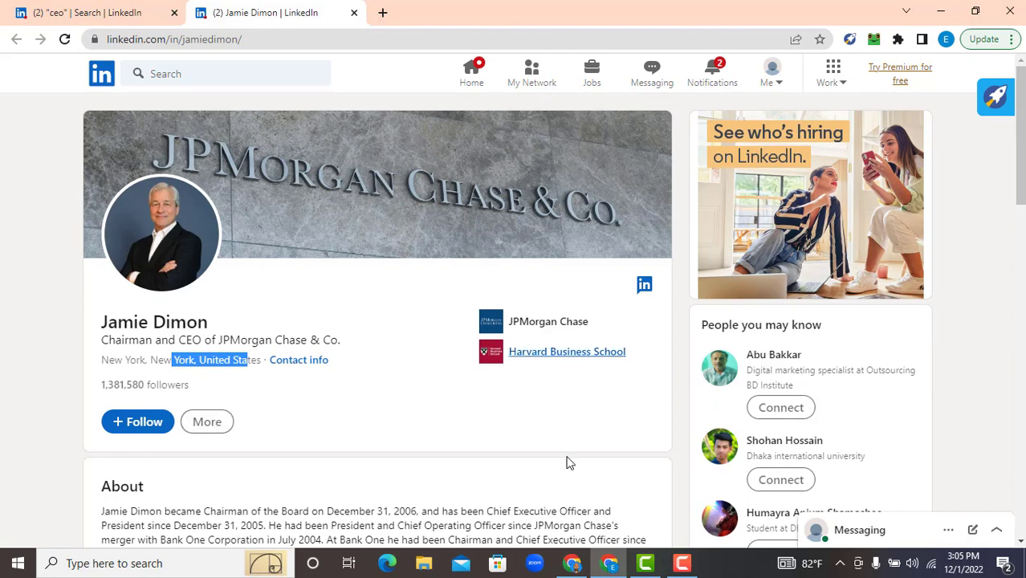
pyautogui.click(371, 376)
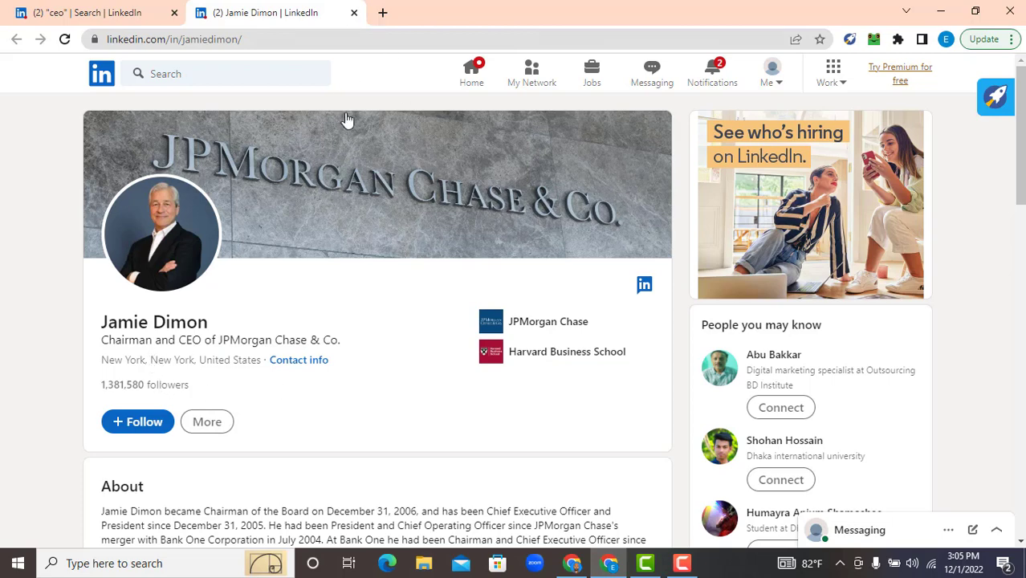
# Step: Search Google for "leadleaper extension" in a new browser tab
pyautogui.click(384, 14)
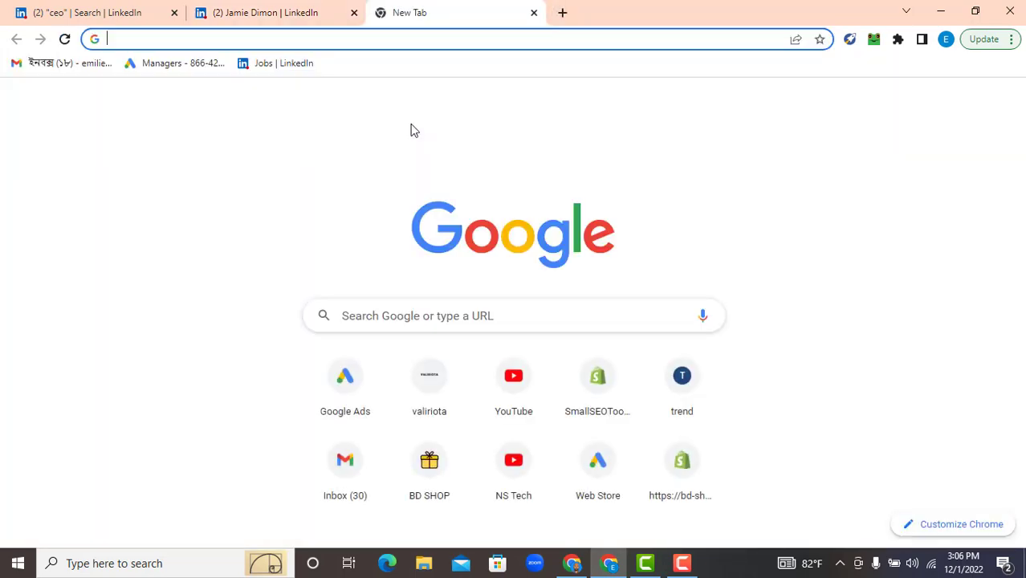
pyautogui.write('Lead')
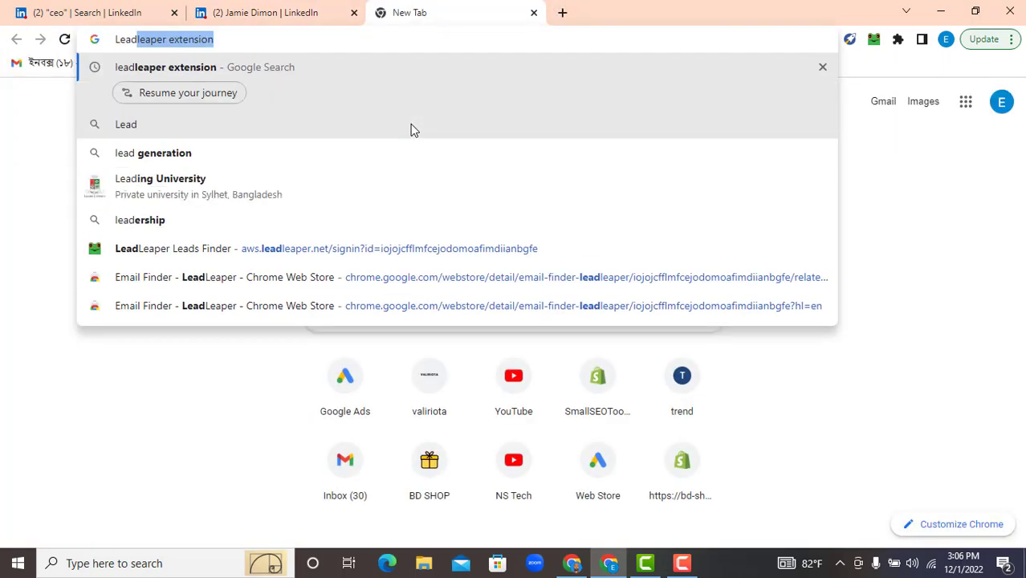
pyautogui.press('Return')
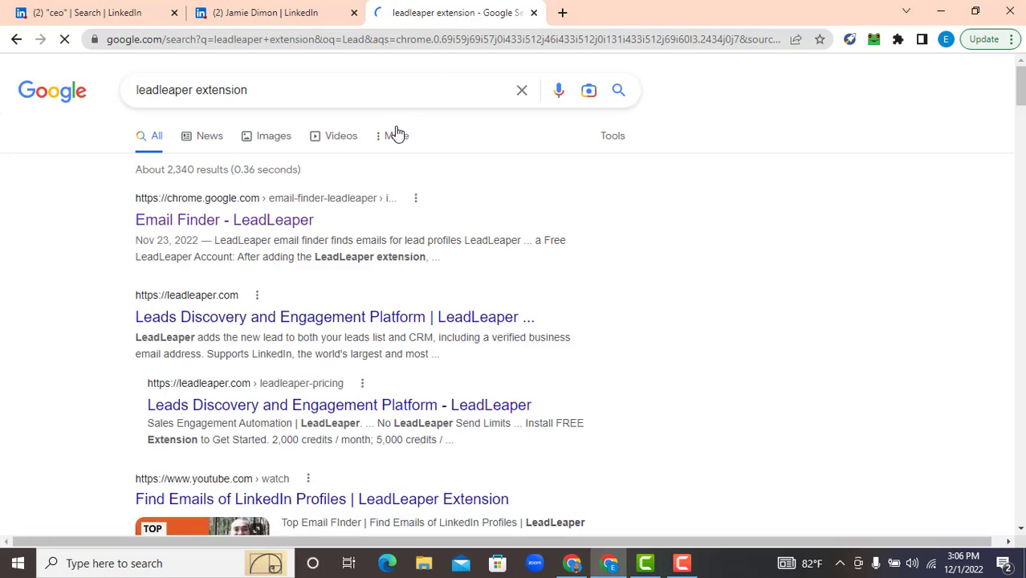